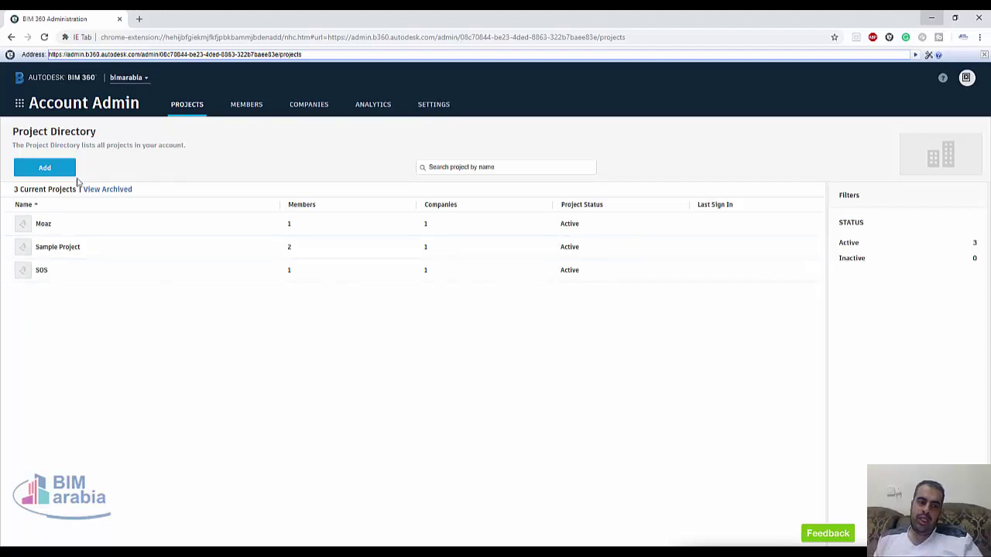
Start a new project profile from the Account Admin Projects list.
left_click(48, 170)
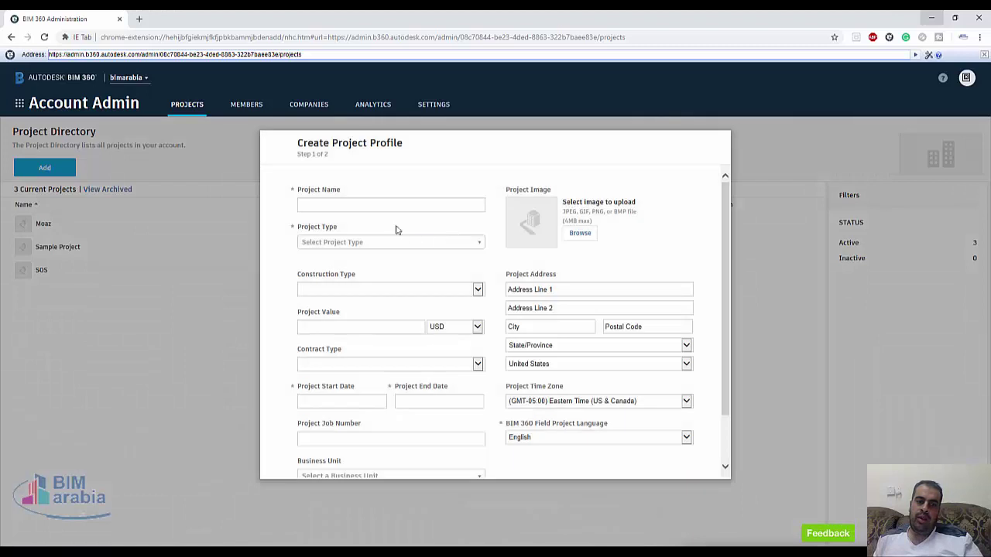
Fill in project 'oas' as Restaurant, New Construction, valued 1000000 USD, with IPD contract.
left_click(348, 203)
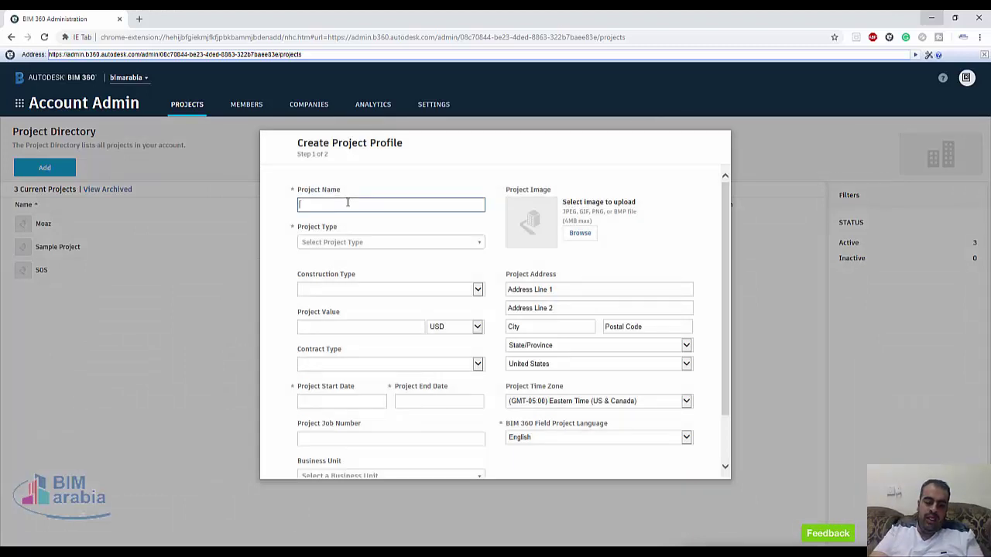
type("eas")
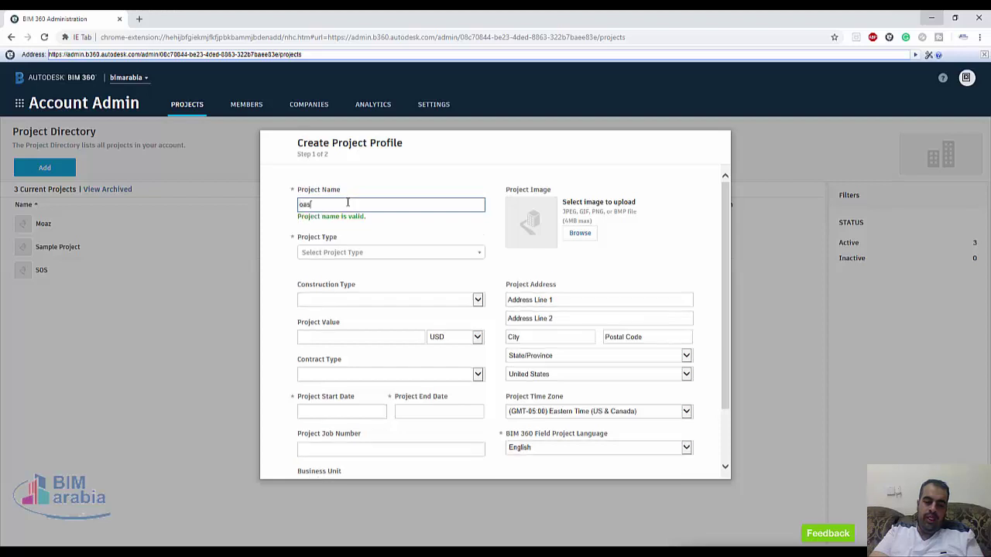
left_click(391, 254)
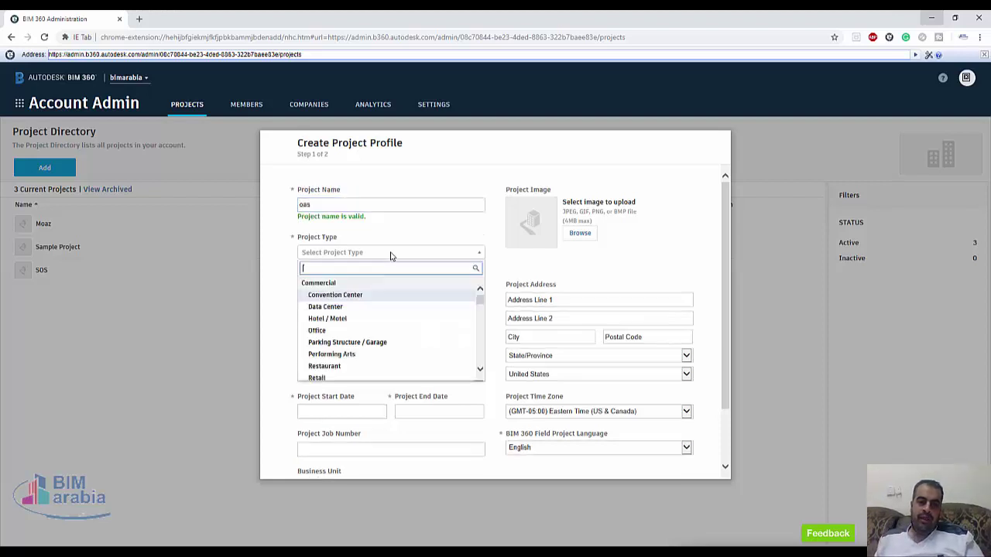
scroll(389, 354, "down", 2)
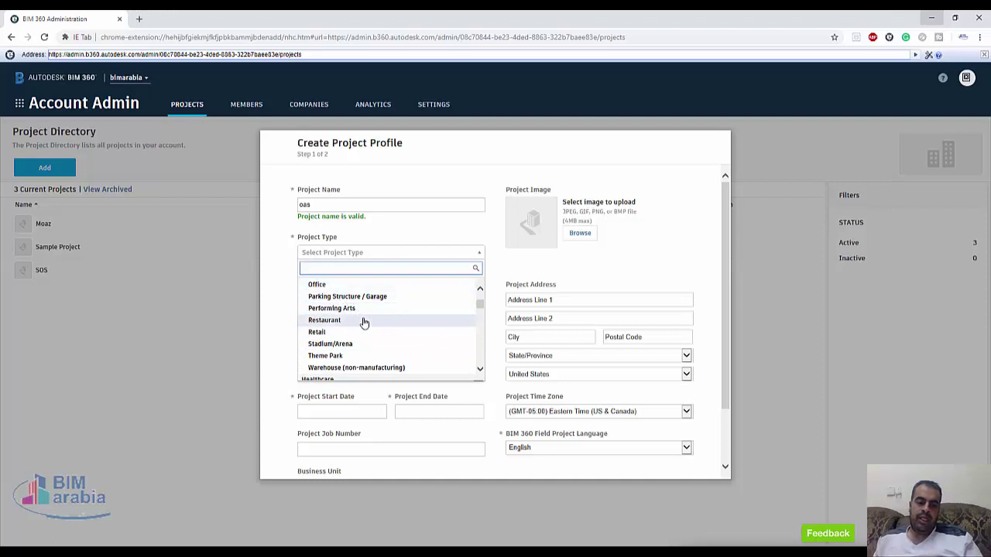
left_click(364, 320)
left_click(428, 302)
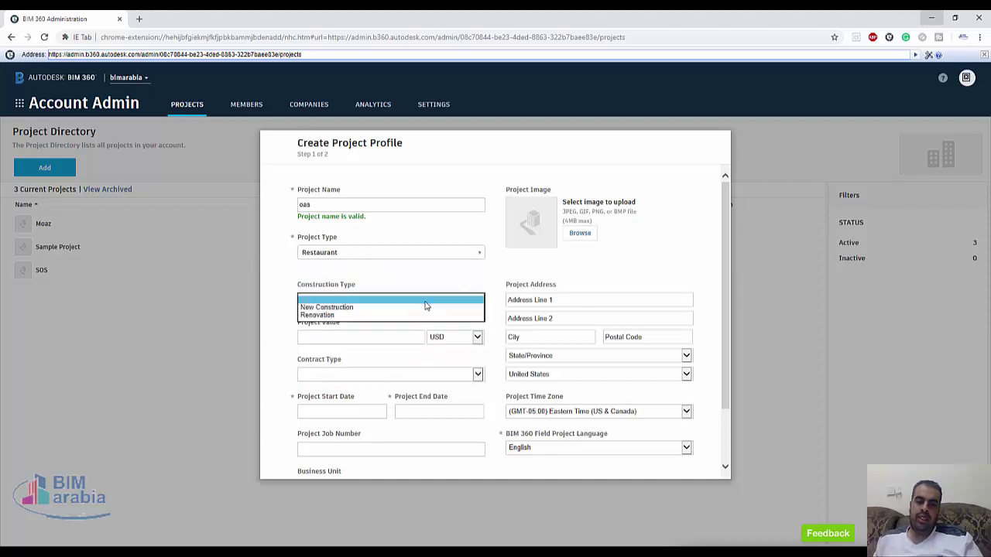
left_click(350, 307)
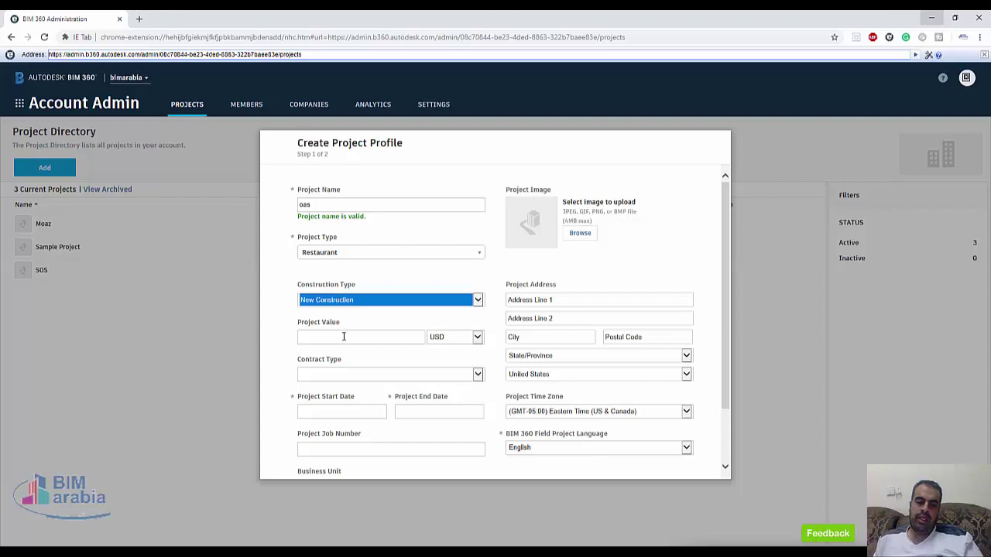
left_click(344, 337)
type("1")
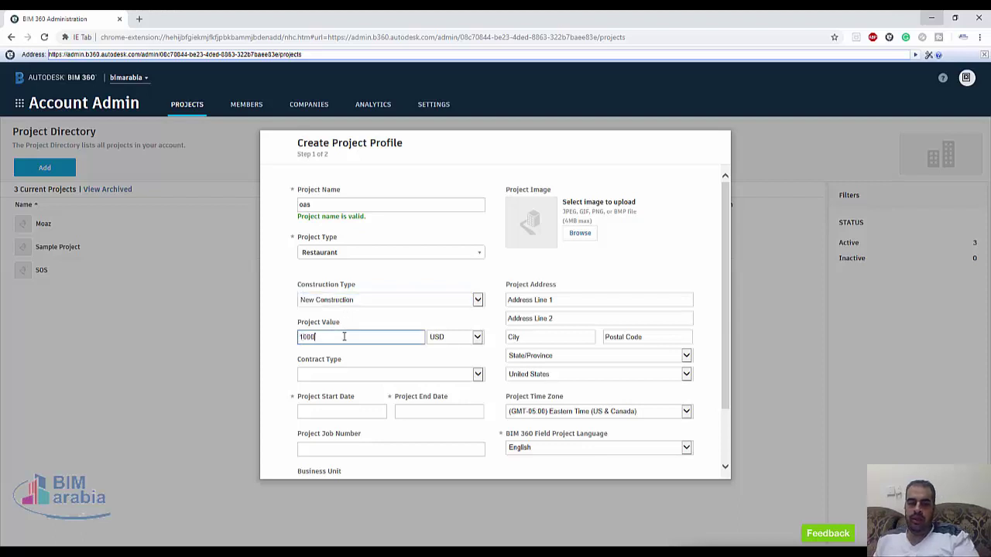
type("000")
left_click(361, 379)
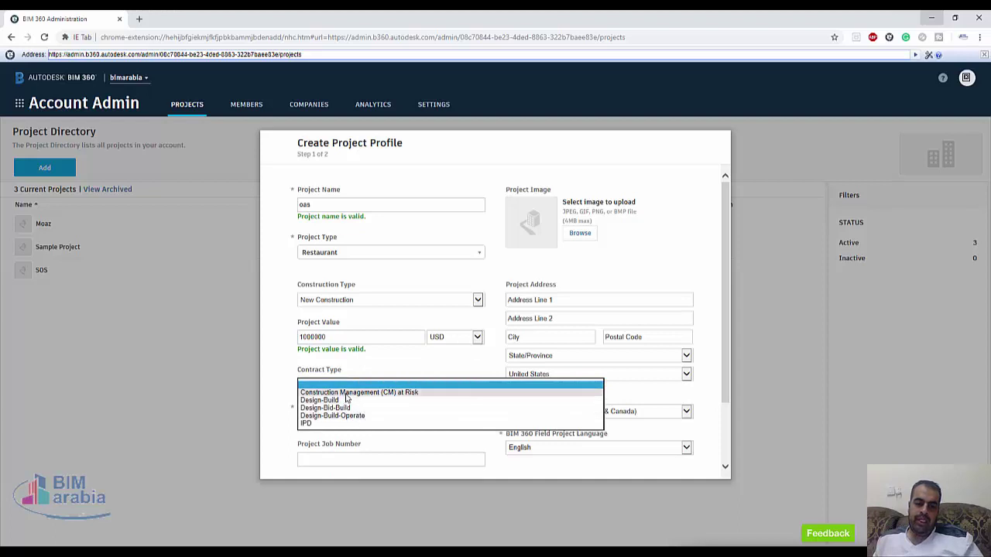
left_click(306, 424)
Set the project start date to Jan 23, 2019 and end date to Jan 26, 2023.
left_click(336, 422)
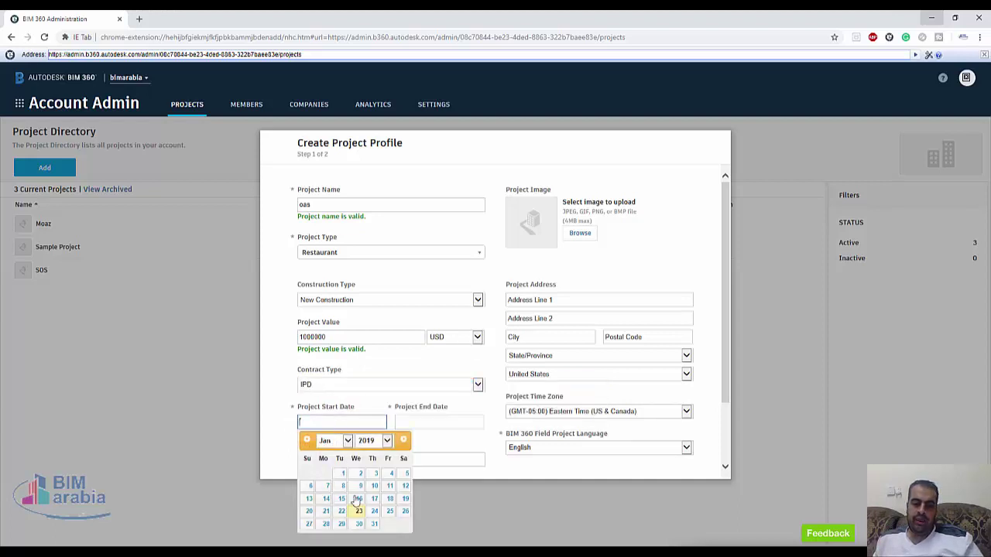
left_click(358, 511)
left_click(422, 424)
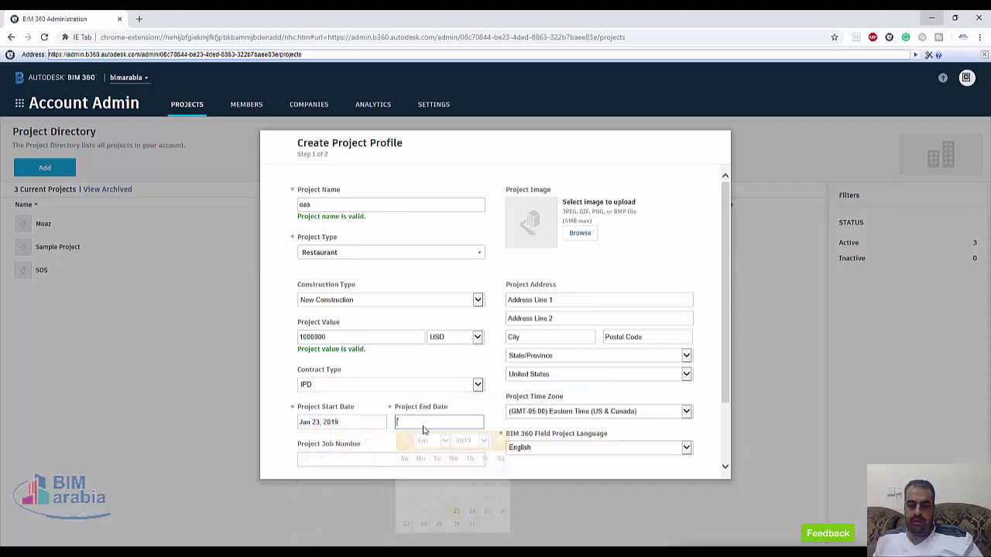
left_click(479, 443)
left_click(470, 477)
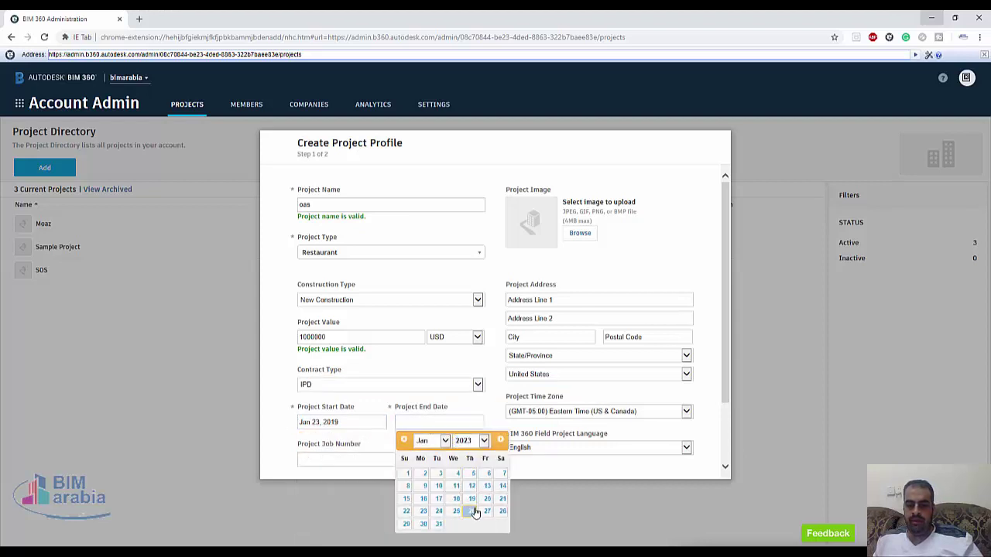
left_click(470, 511)
Keep Eastern Time as the project time zone and complete the profile form.
left_click(349, 460)
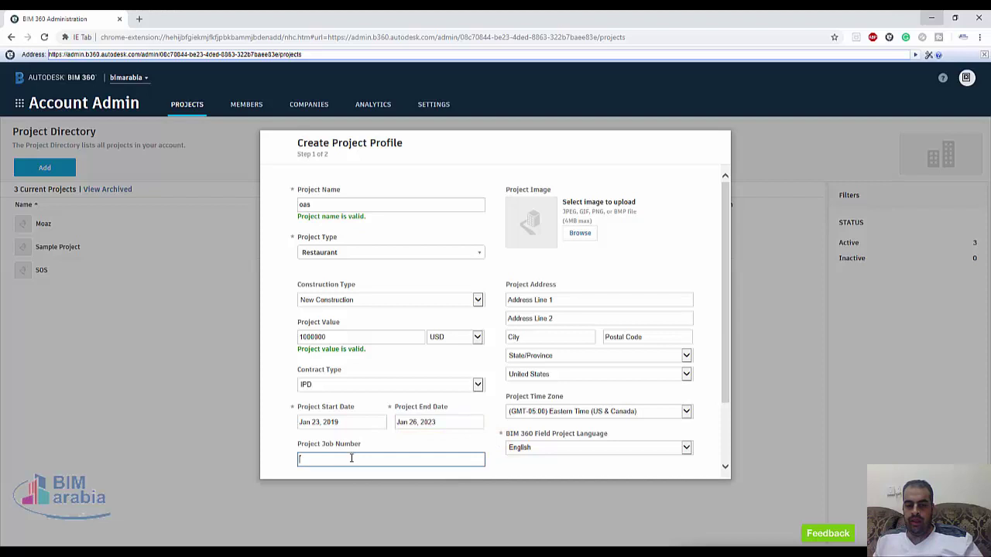
scroll(591, 302, "down", 2)
scroll(593, 284, "up", 2)
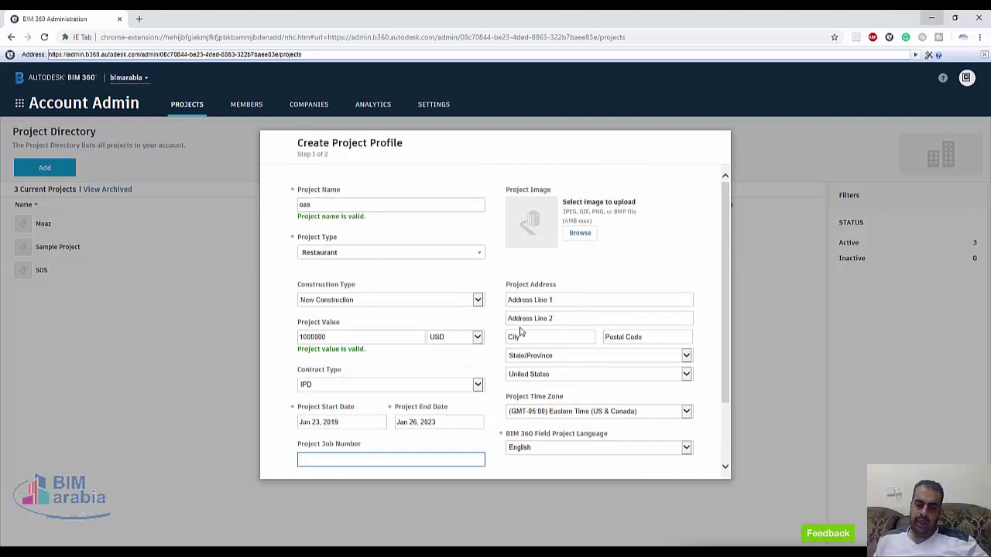
left_click(543, 411)
left_click(503, 377)
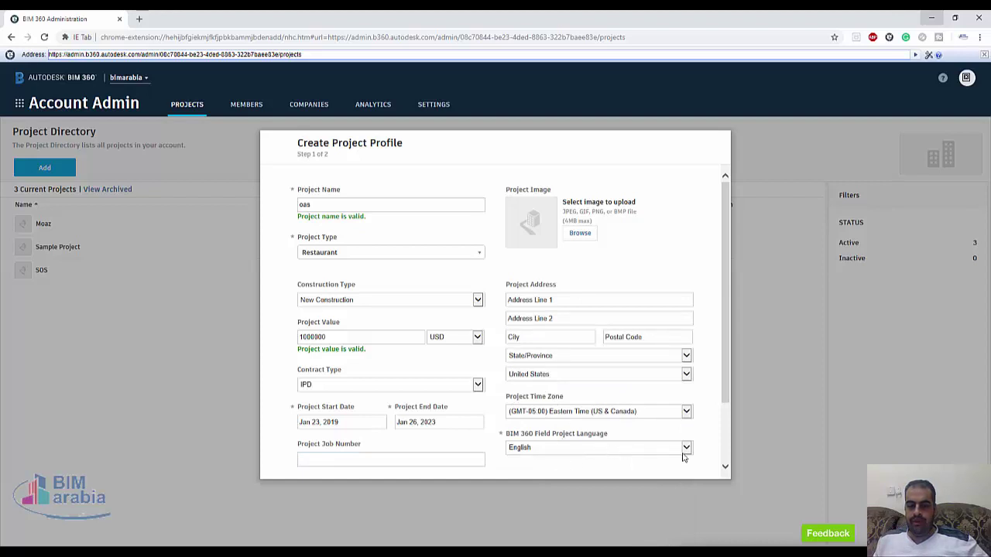
scroll(684, 457, "down", 2)
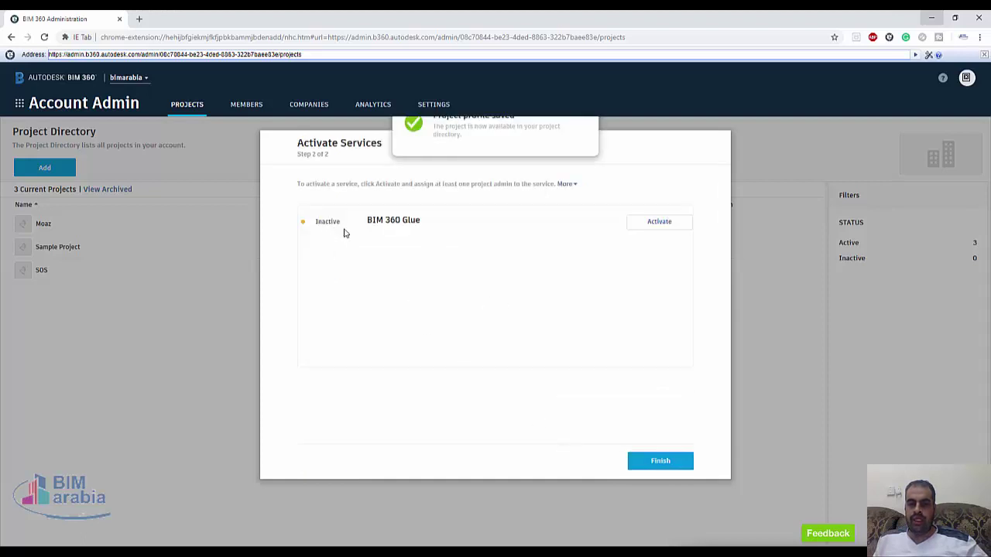
Activate BIM 360 Glue with the administrator's email and company bimarabia, and save.
left_click(642, 224)
left_click(394, 246)
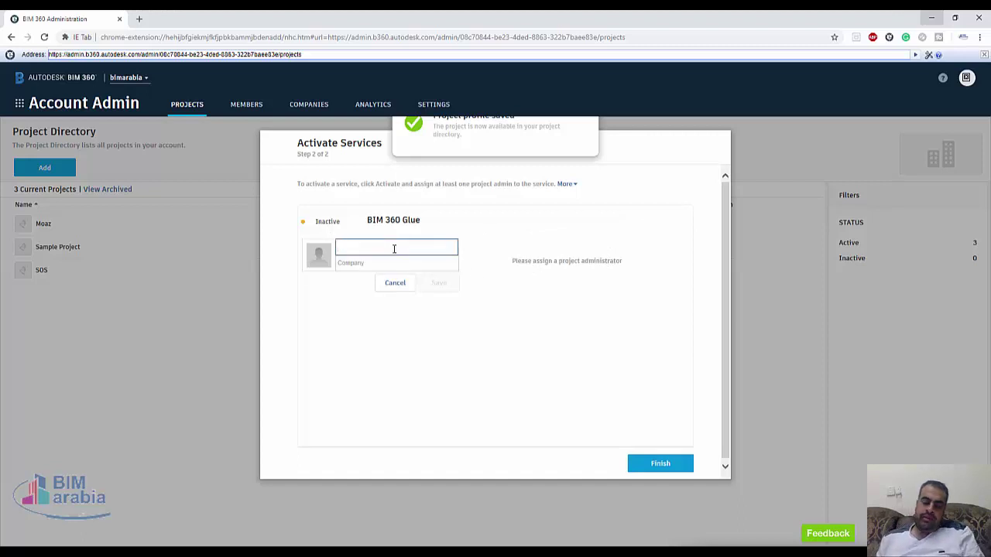
type("om")
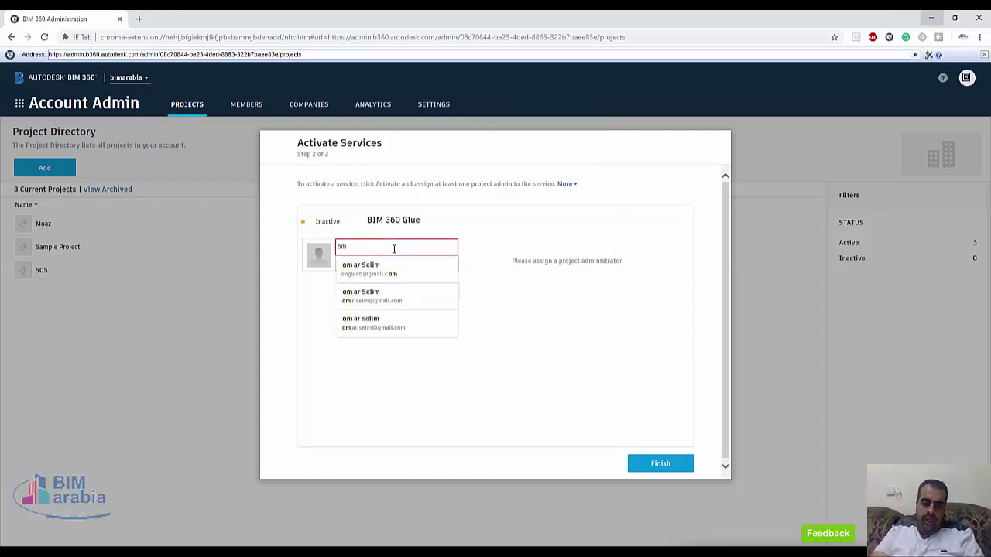
type("r")
key("Down")
key("Return")
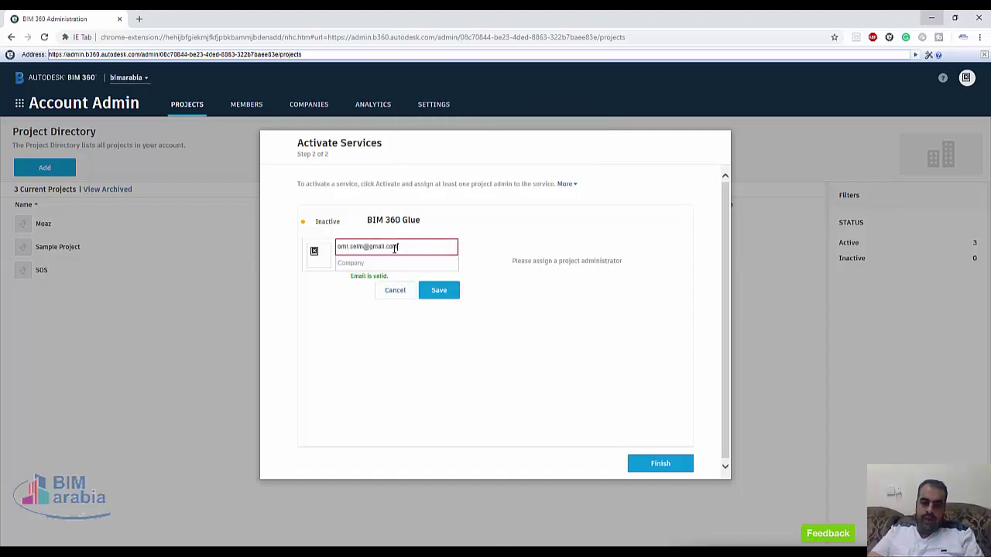
left_click(385, 264)
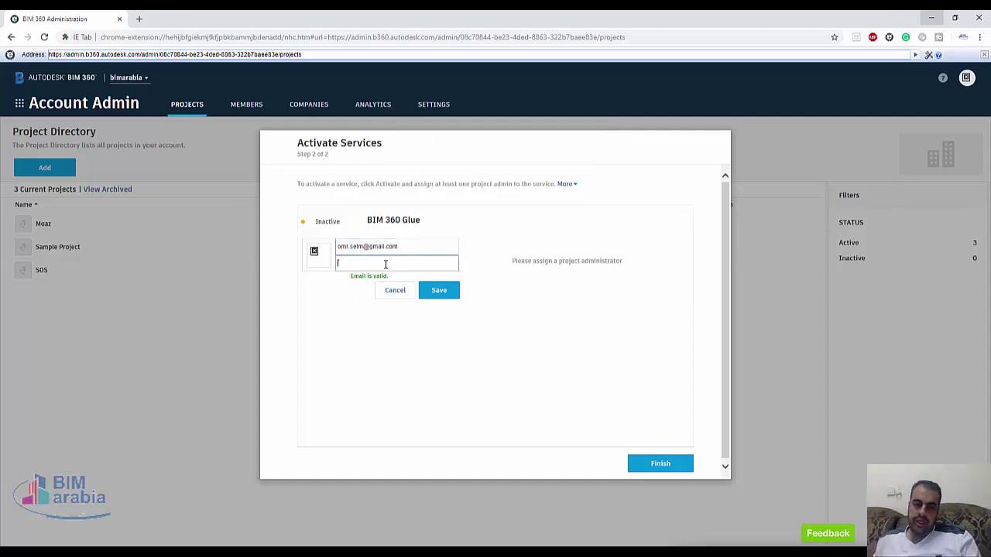
type("bim")
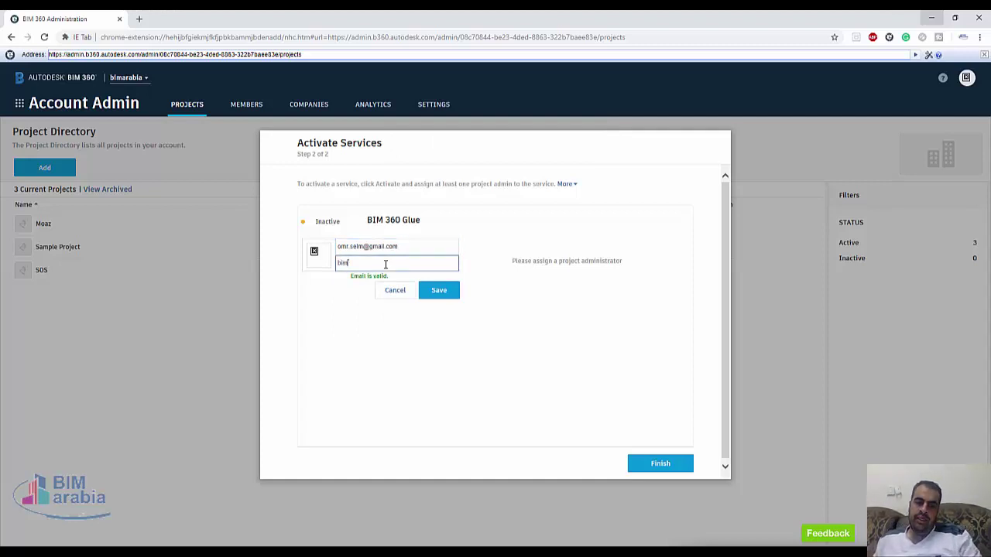
key("Down")
key("Return")
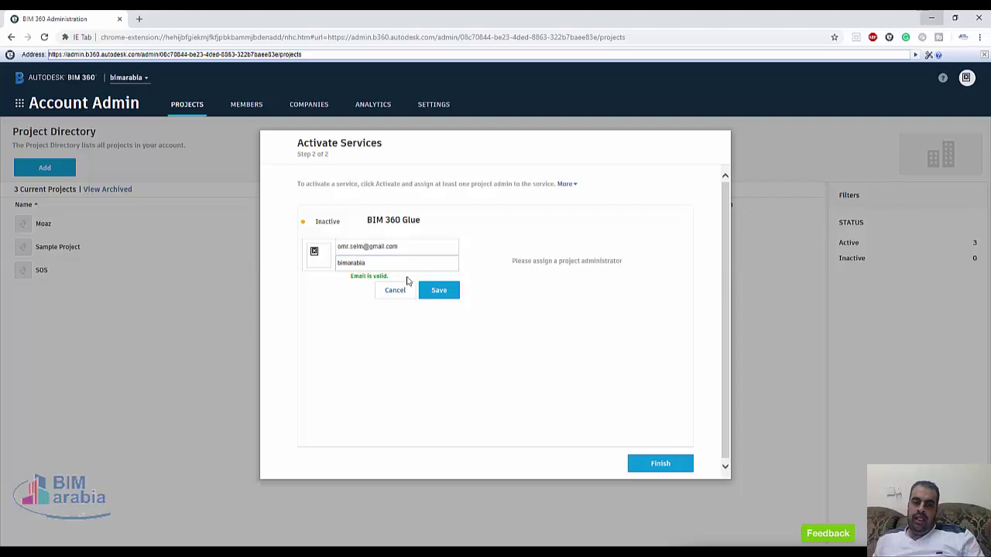
left_click(453, 290)
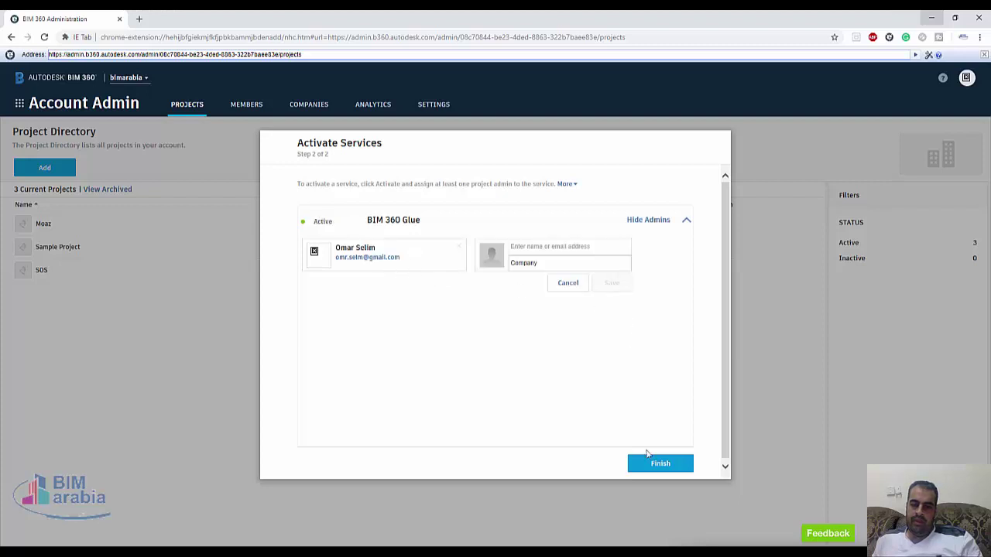
Finish project creation, then open oas and begin adding project members.
left_click(654, 463)
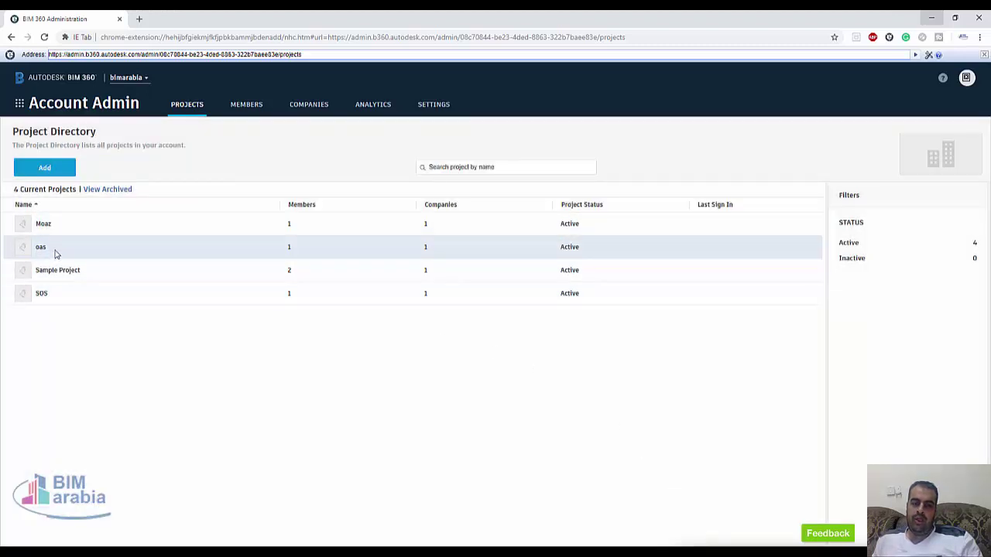
left_click(54, 250)
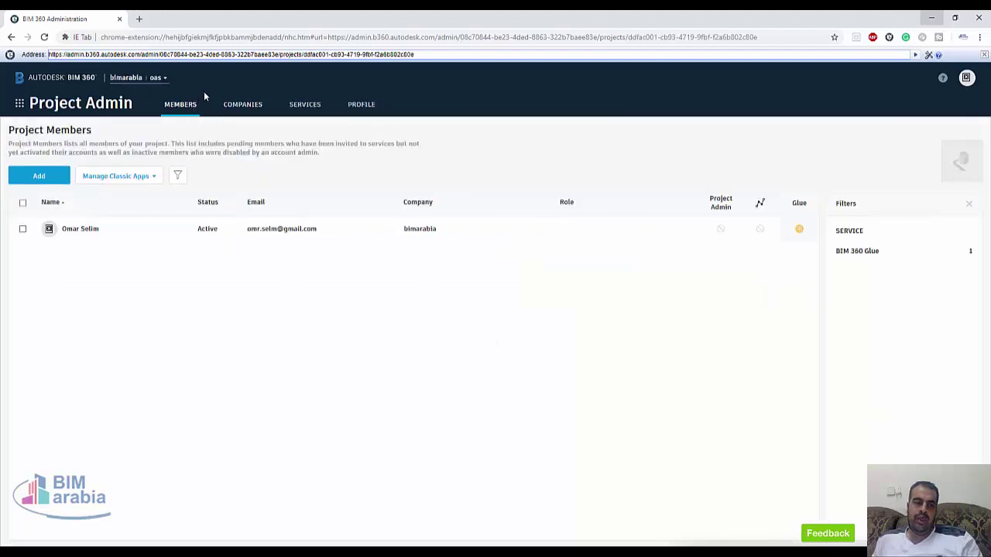
left_click(47, 178)
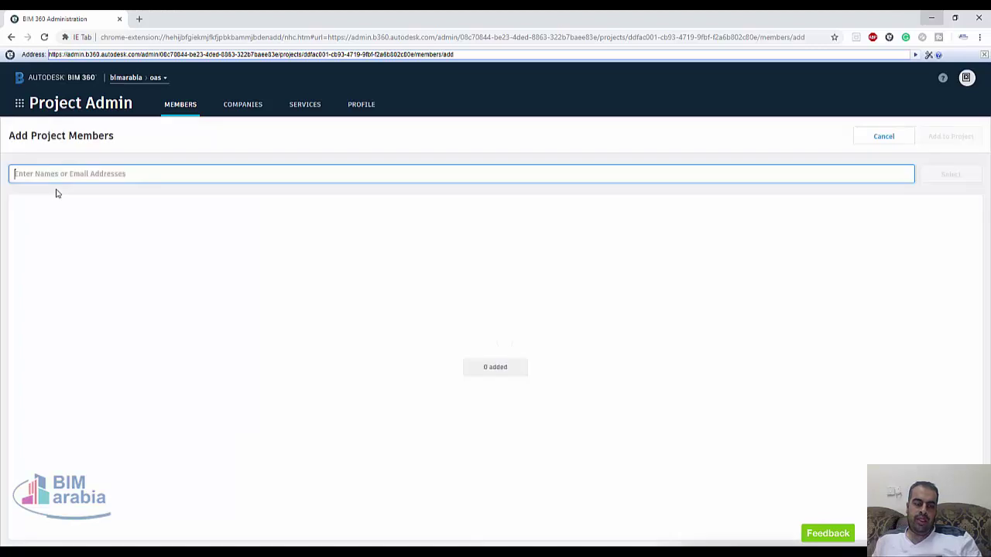
Find the new member by name and add them with Project Admin and Insight access.
type("e")
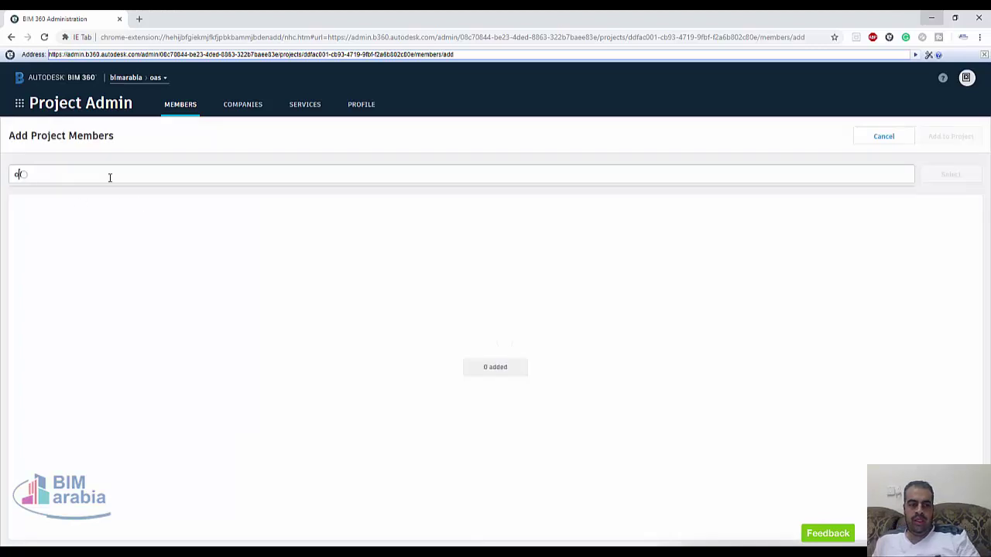
type("omar")
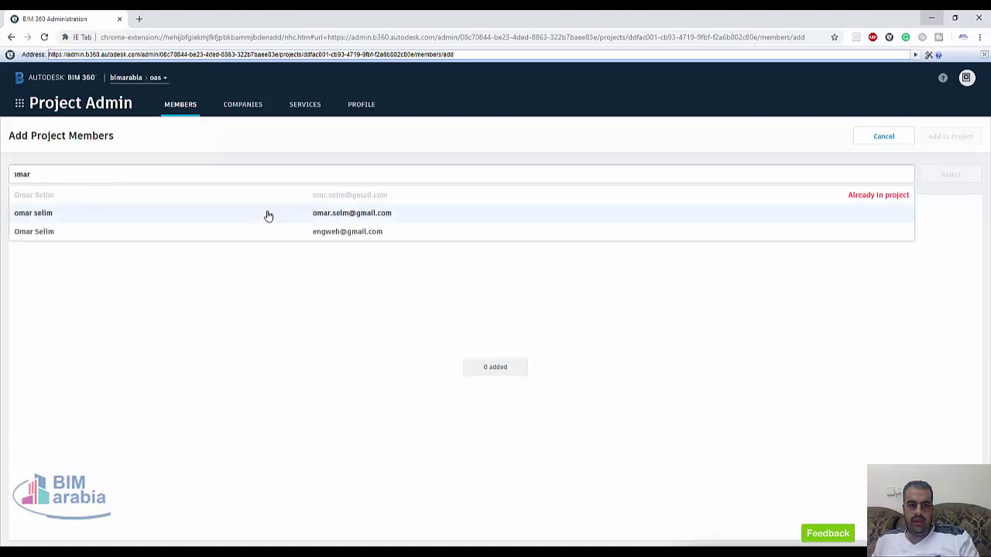
left_click(268, 214)
left_click(950, 174)
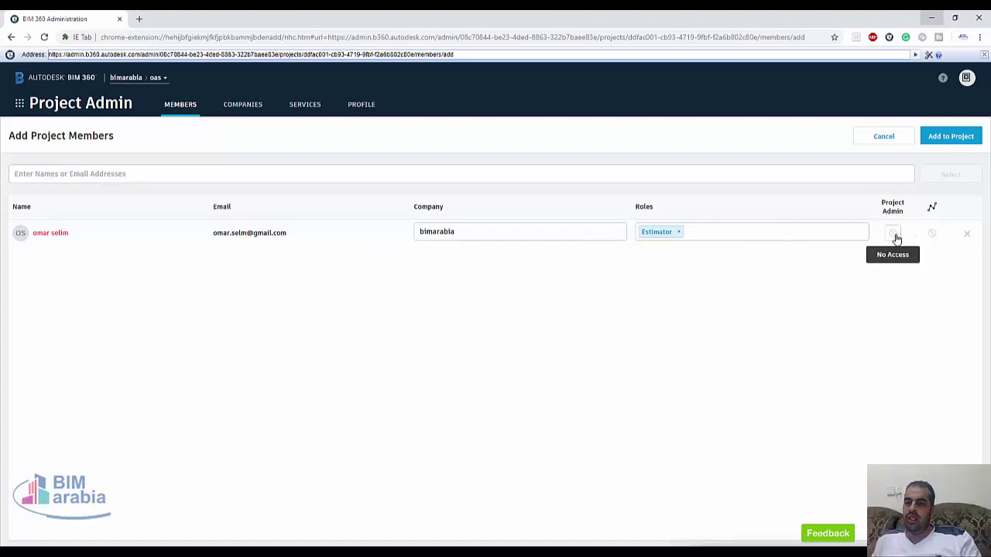
left_click(892, 233)
left_click(928, 234)
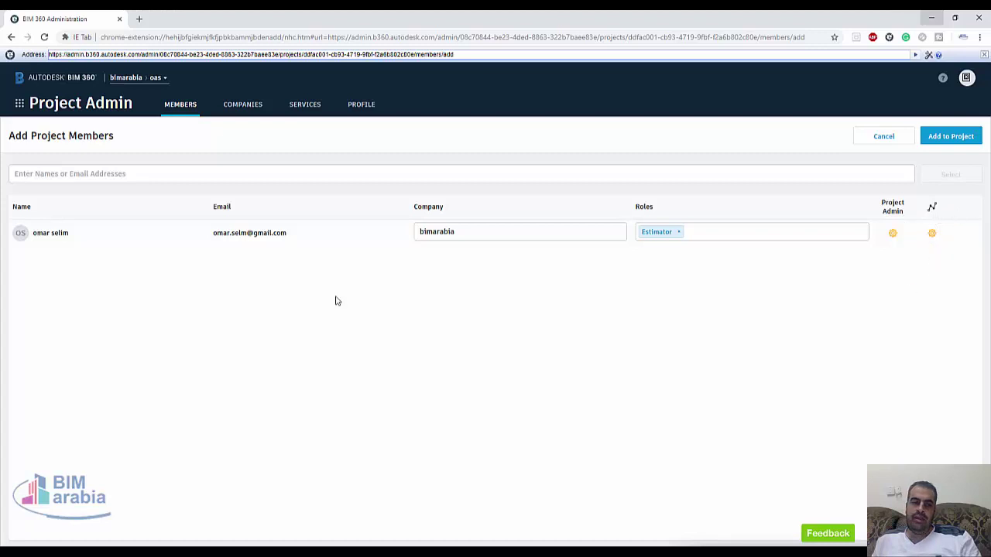
left_click(951, 147)
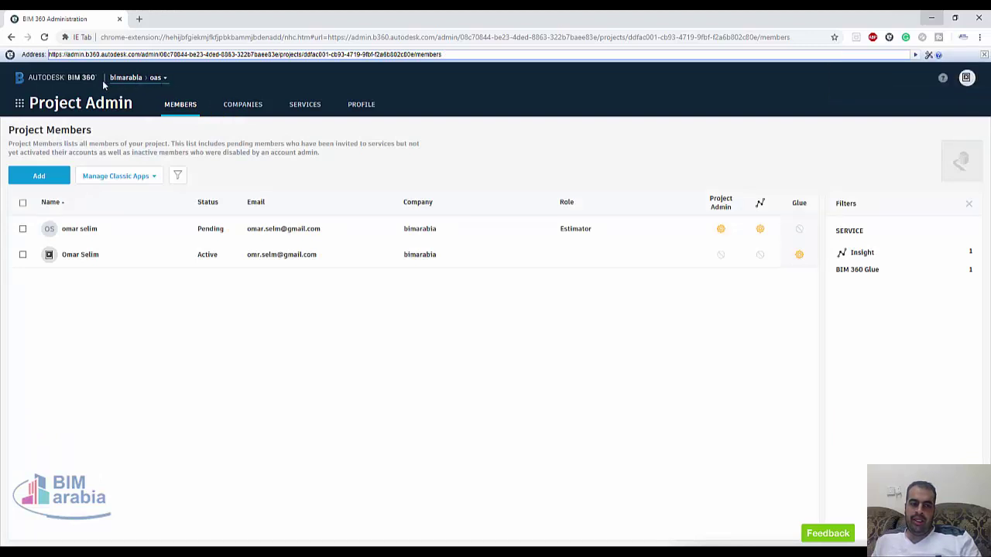
Reload Project Admin and view oas's Companies list showing bimarabia with 2 members.
left_click(233, 107)
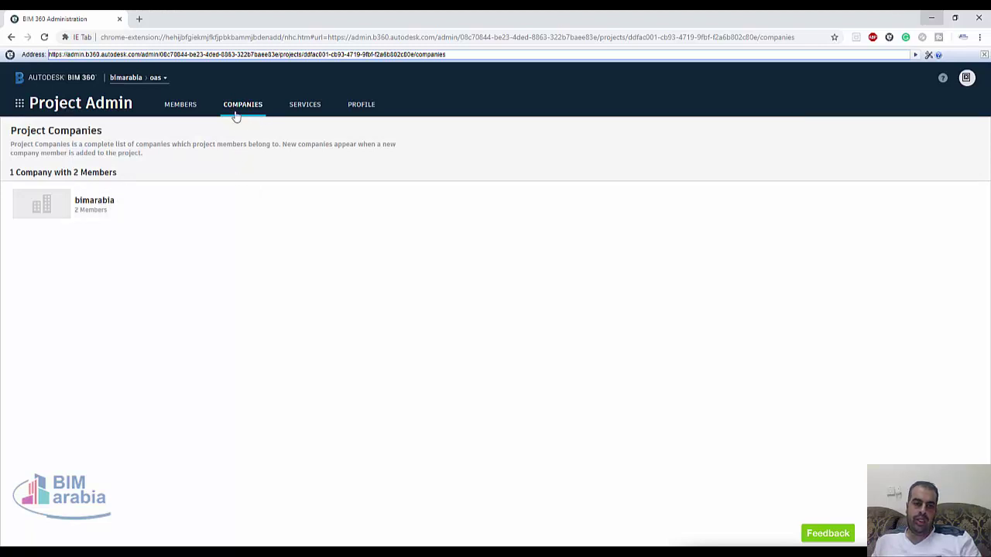
left_click(49, 106)
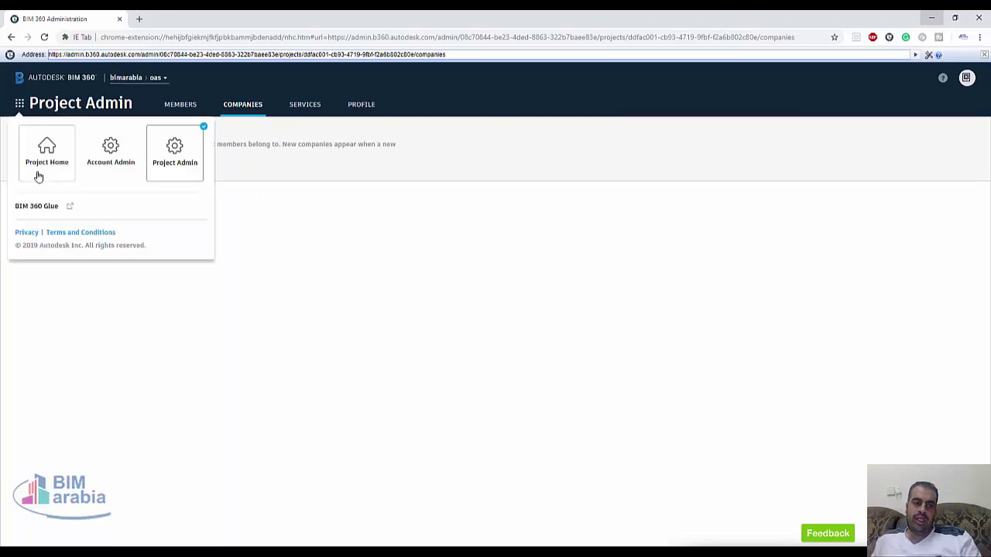
left_click(177, 155)
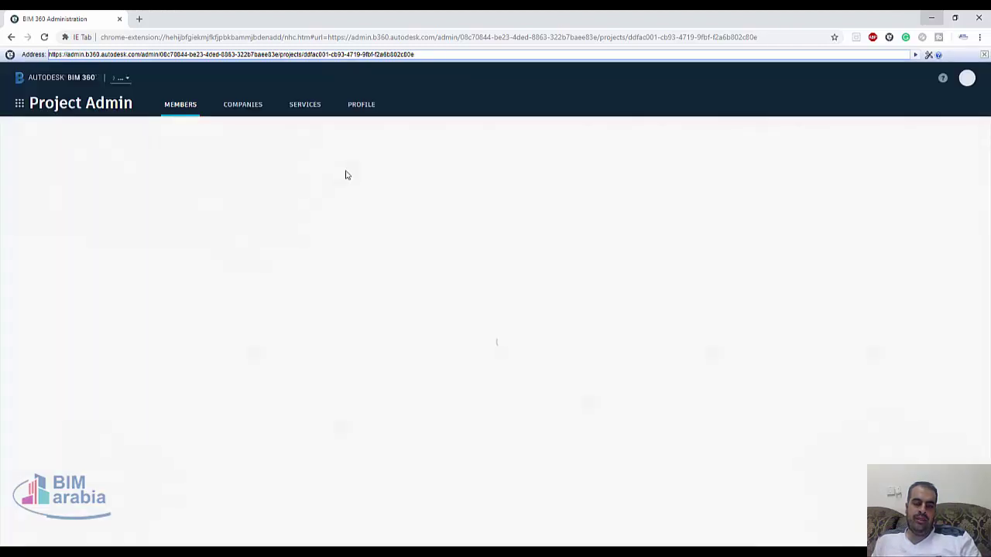
left_click(243, 105)
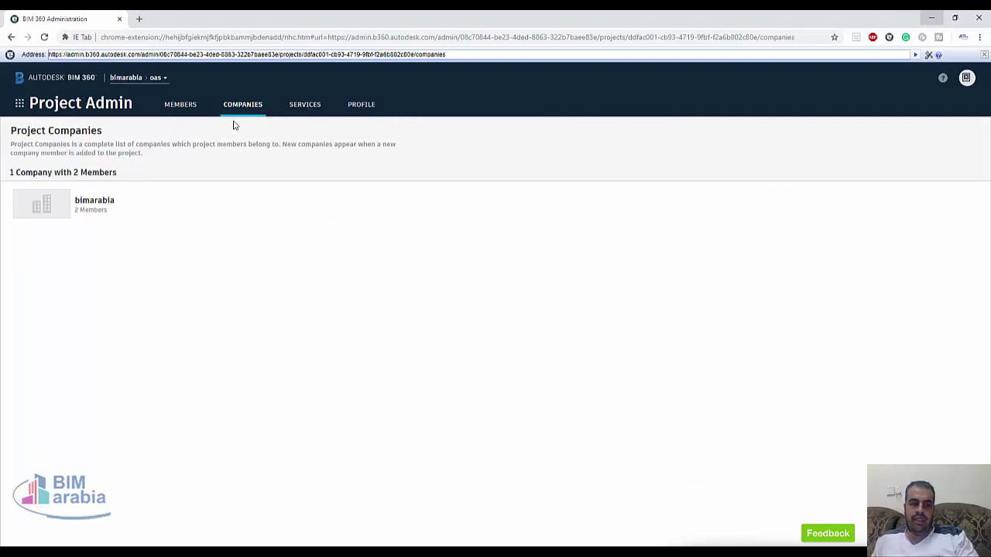
Switch to the bimarabia account's Company Directory and start a new company entry.
left_click(159, 78)
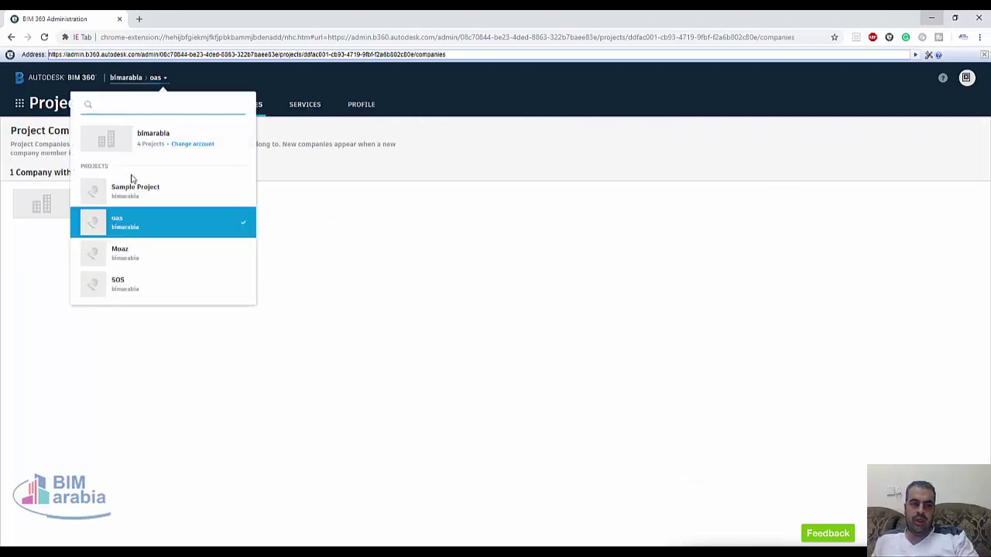
left_click(132, 135)
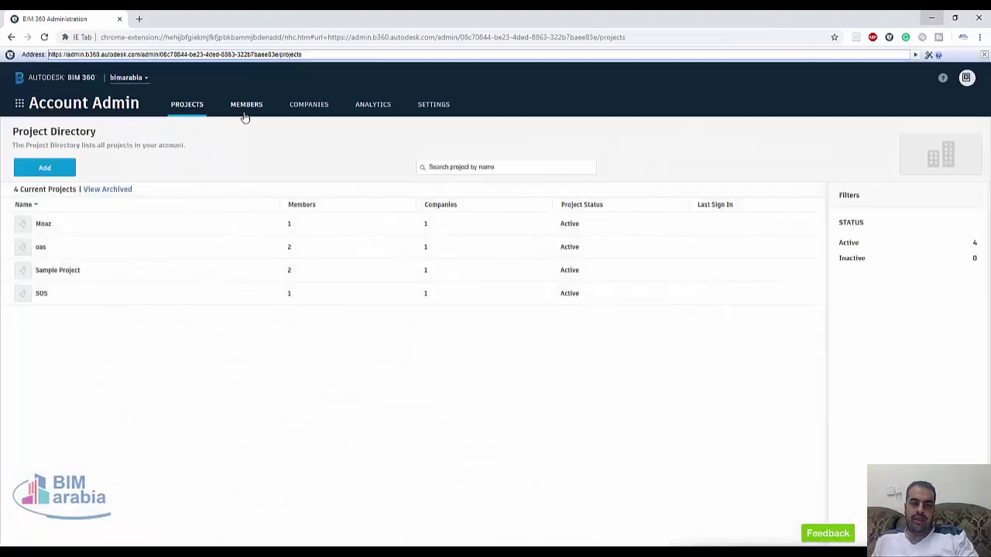
left_click(301, 109)
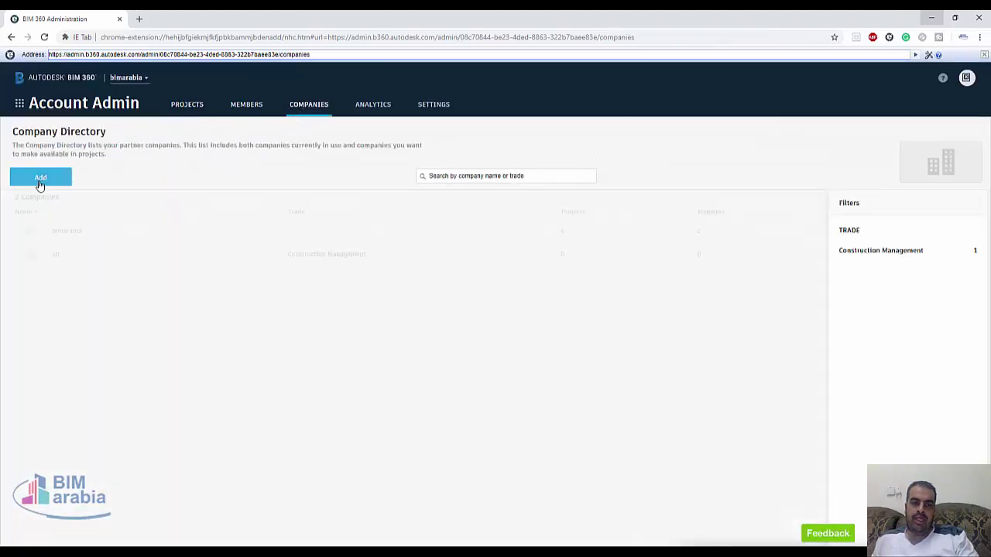
left_click(39, 178)
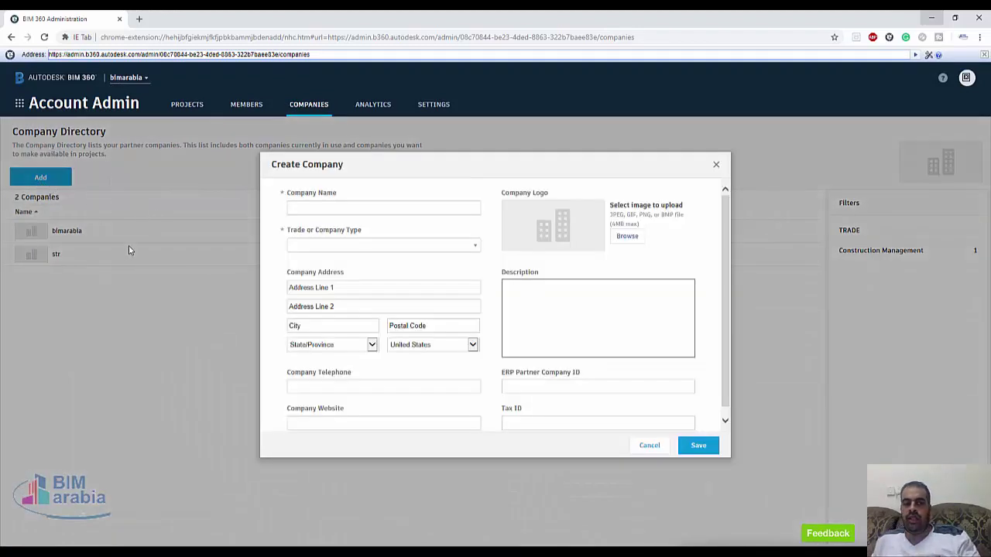
Create the company 'arc' with trade Architecture and save it.
left_click(398, 209)
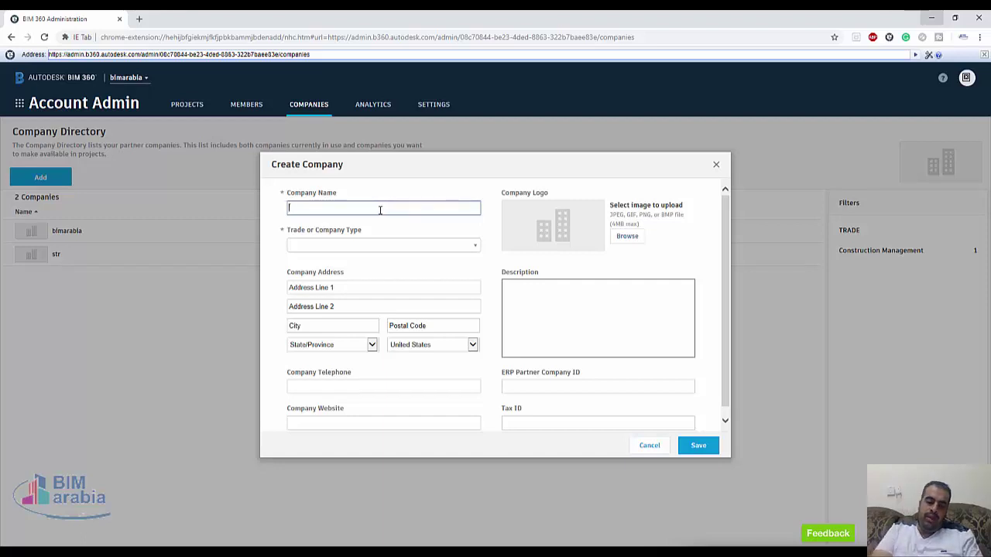
type("arc")
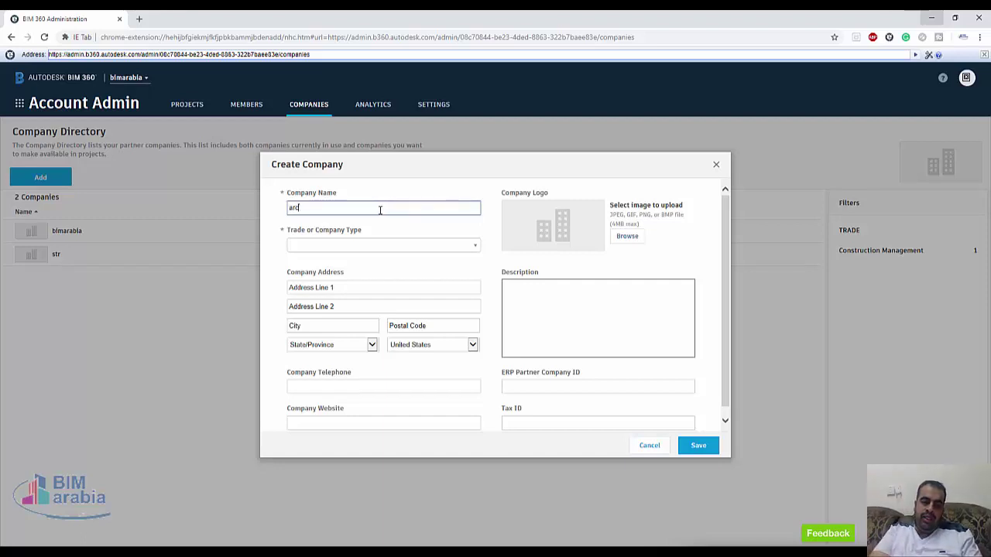
left_click(369, 245)
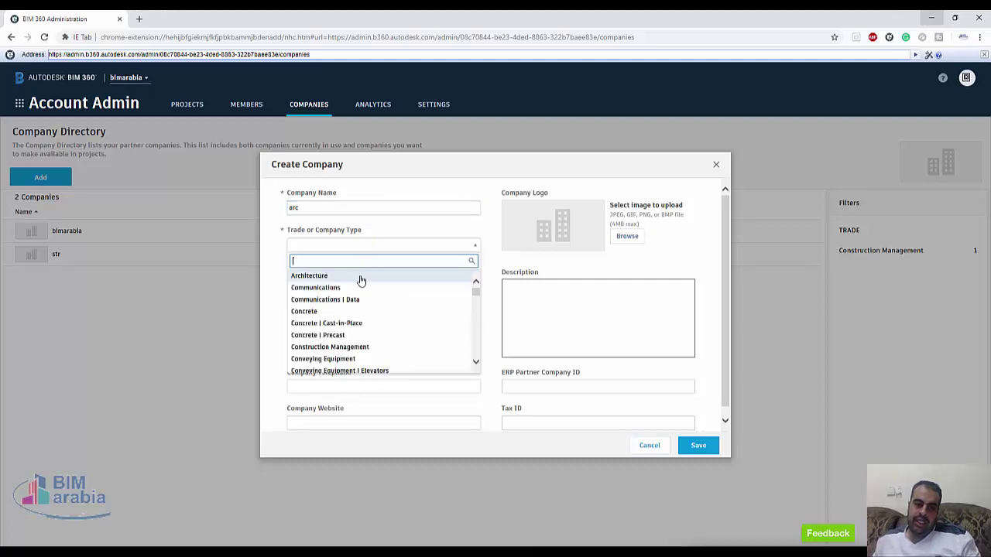
left_click(324, 278)
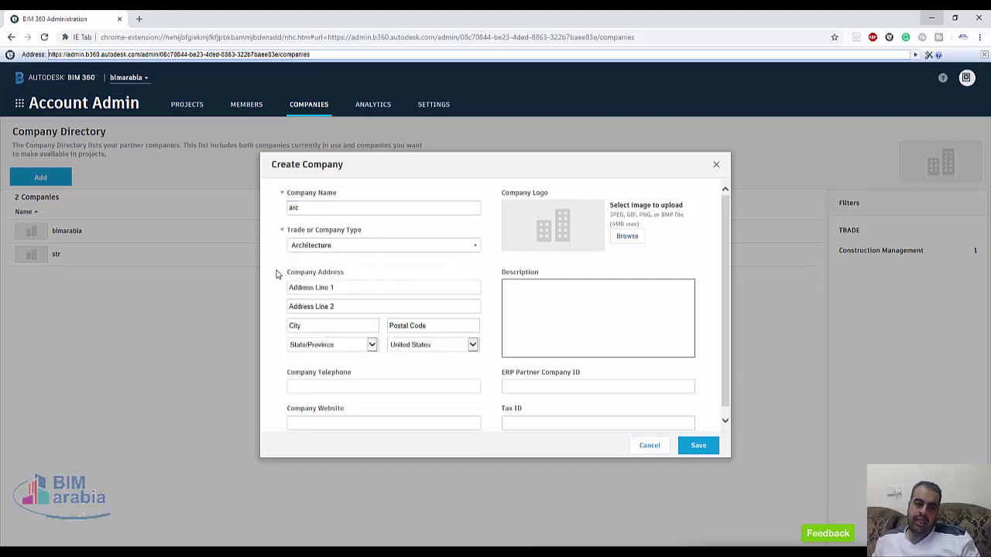
left_click(334, 390)
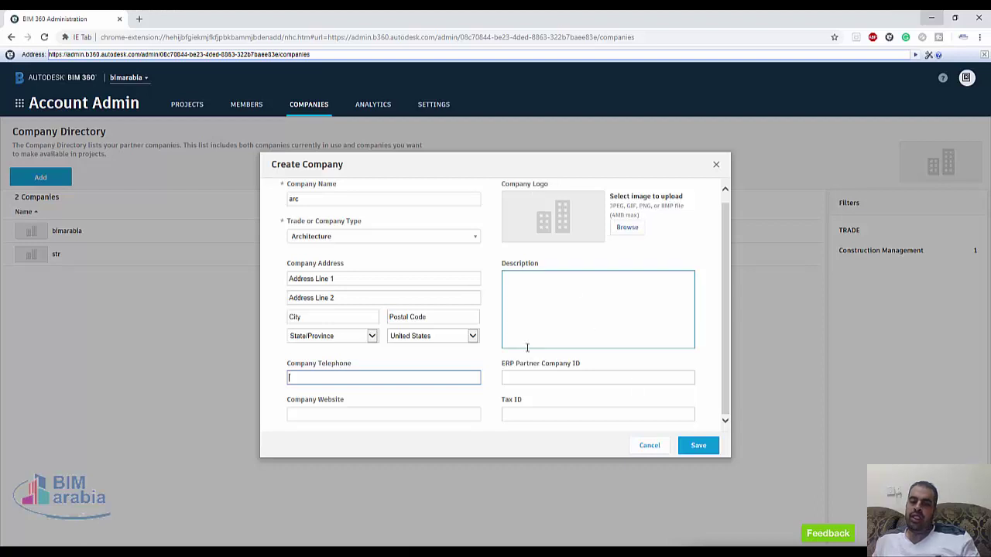
left_click(699, 445)
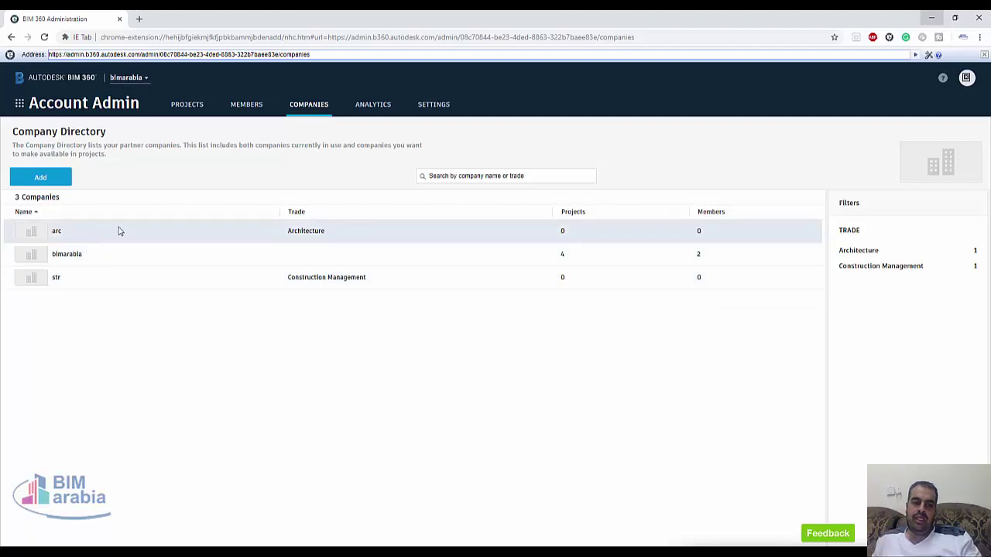
left_click(249, 107)
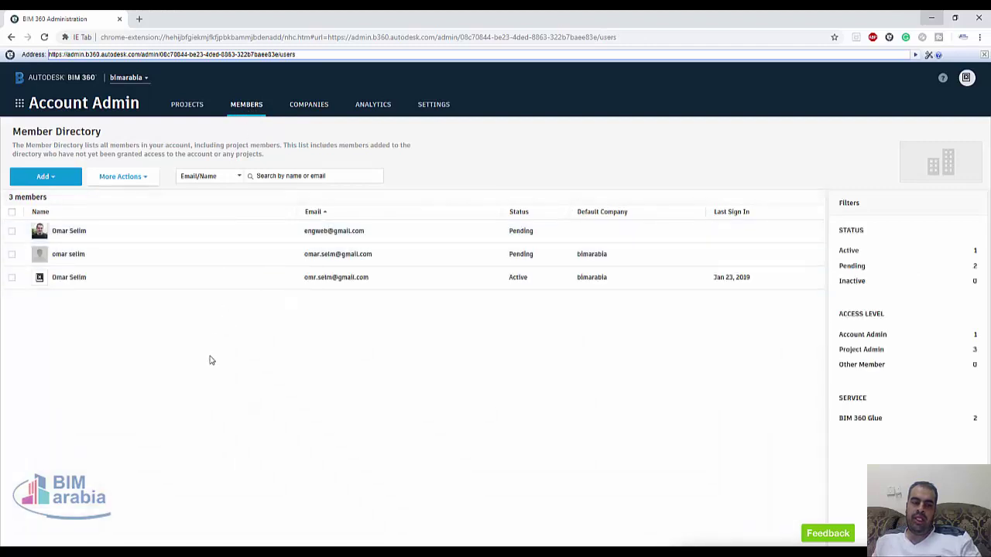
left_click(315, 113)
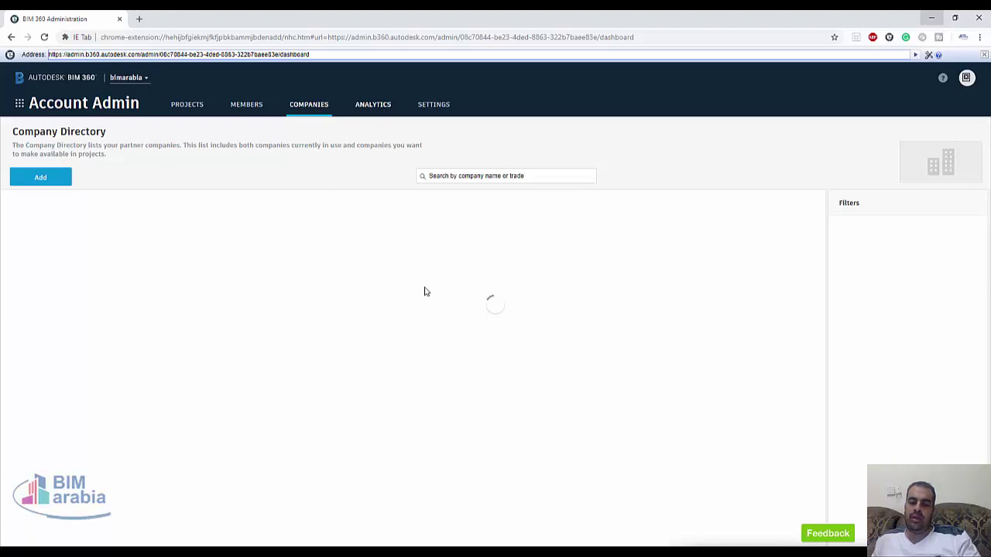
Scroll through the Analytics dashboard, then view the account Settings profile and administrators.
left_click(359, 106)
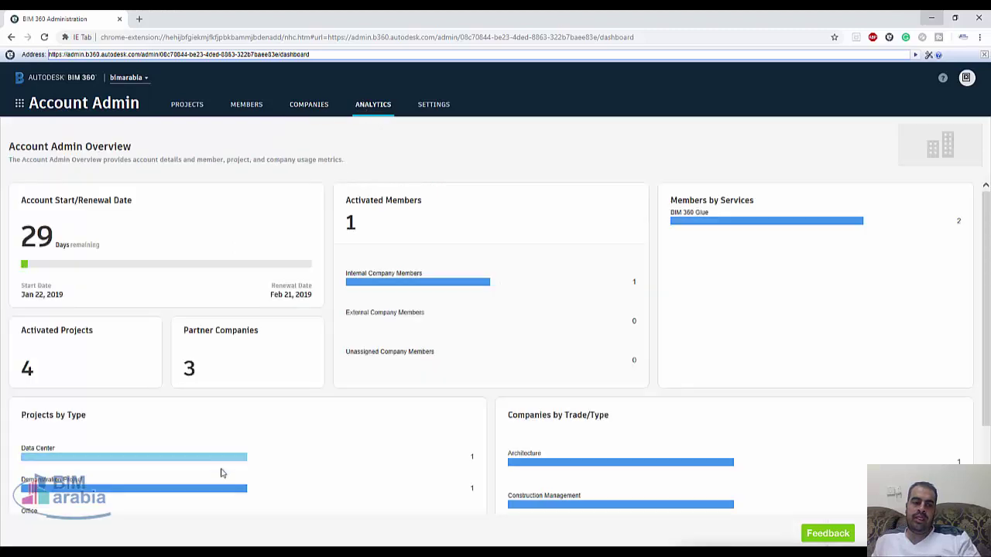
scroll(225, 465, "down", 2)
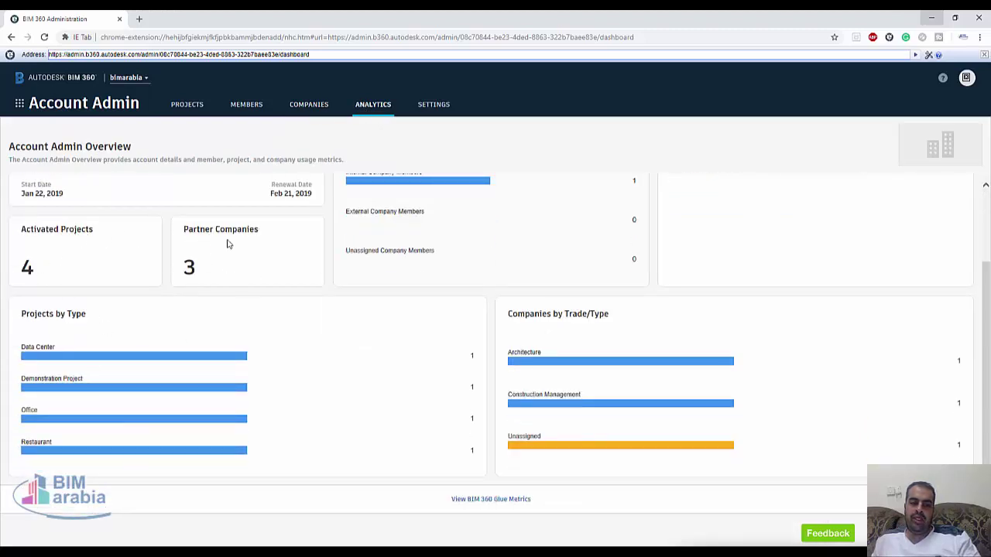
scroll(368, 403, "up", 3)
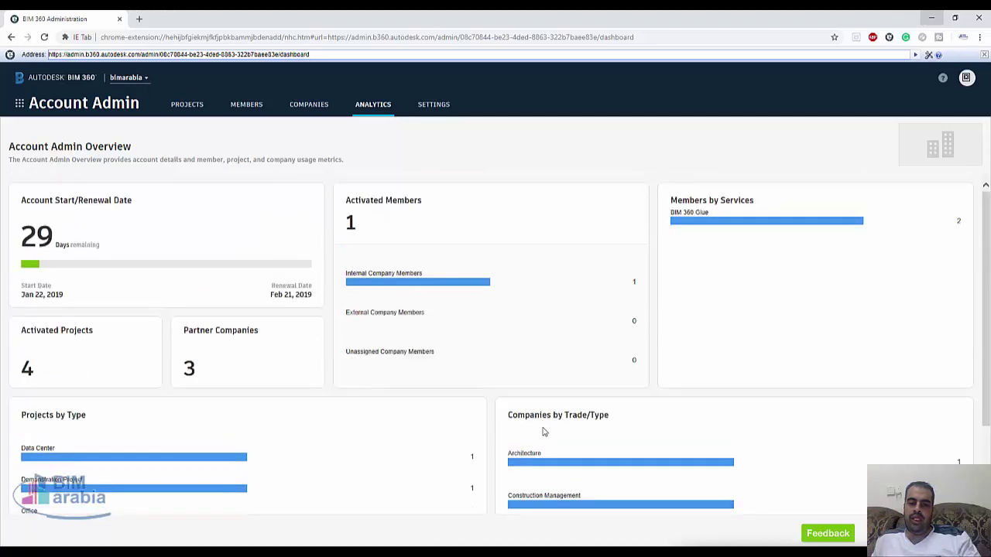
scroll(593, 496, "down", 3)
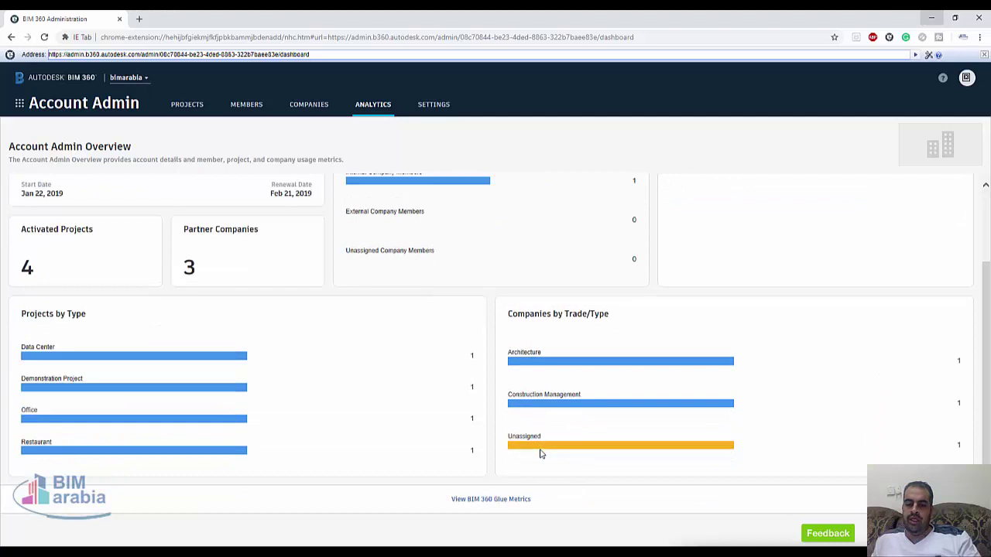
scroll(534, 438, "up", 3)
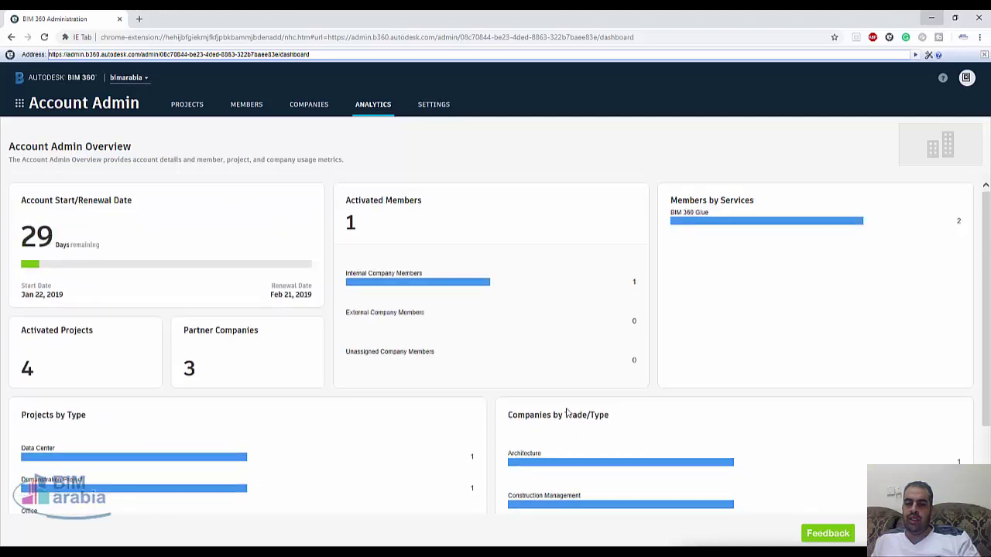
left_click(428, 105)
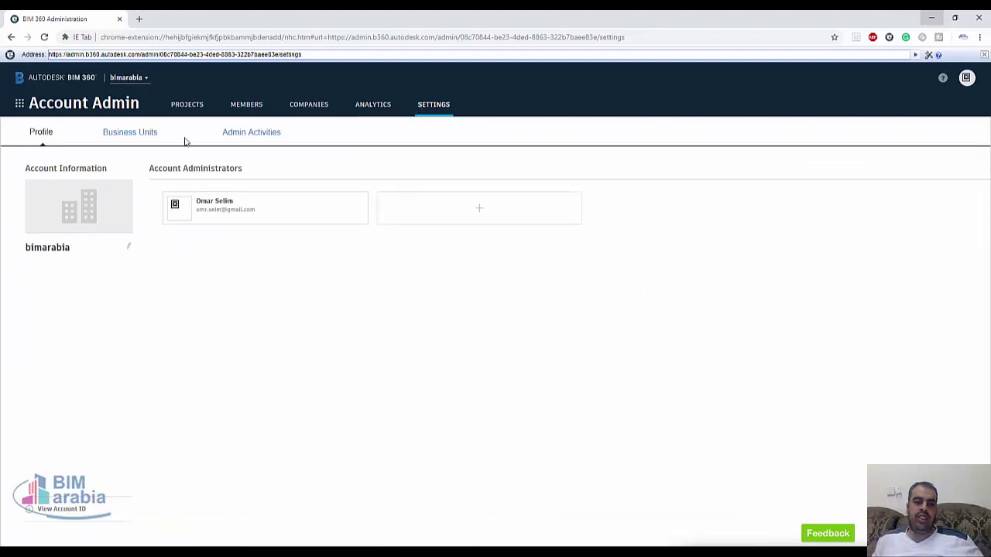
Open the Moaz project from the project list and view its Companies page.
left_click(180, 107)
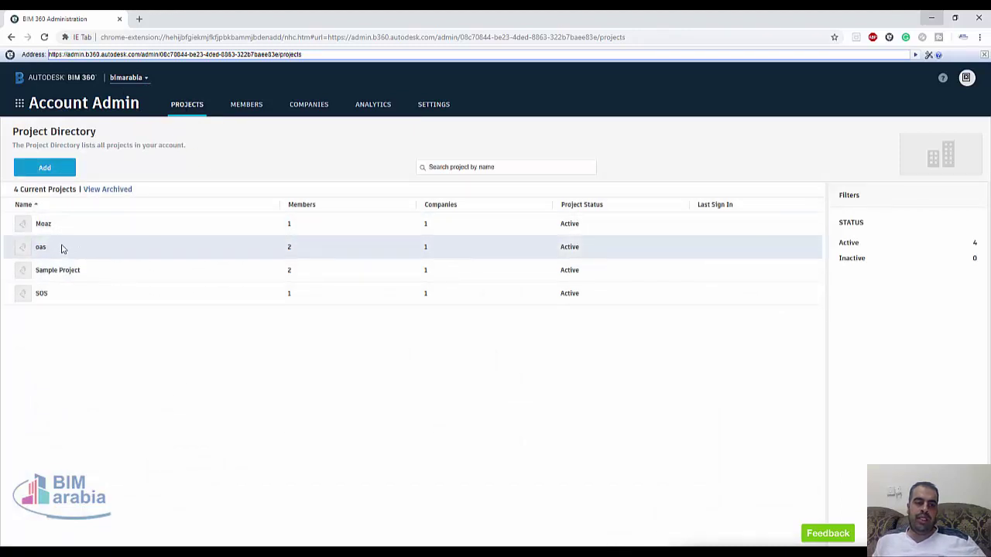
left_click(51, 225)
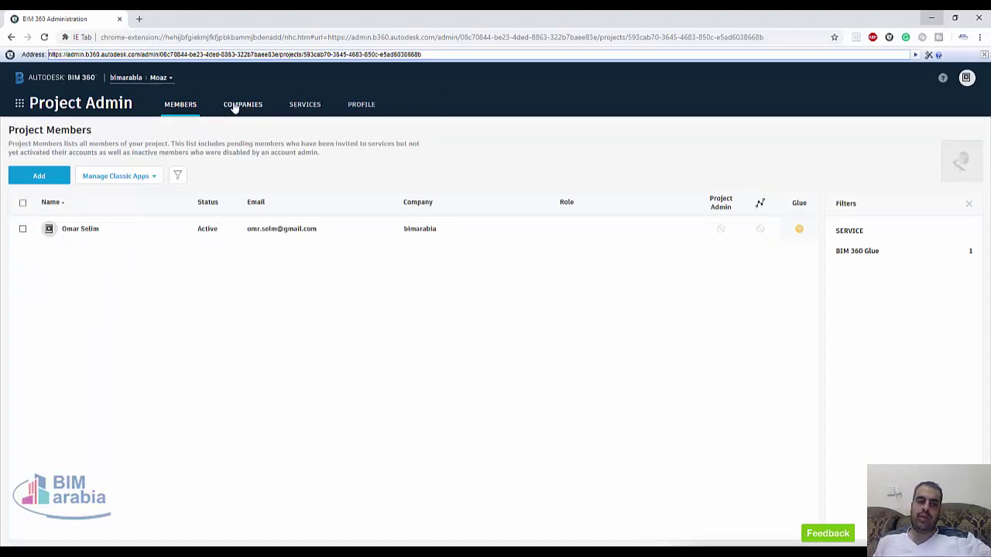
left_click(235, 104)
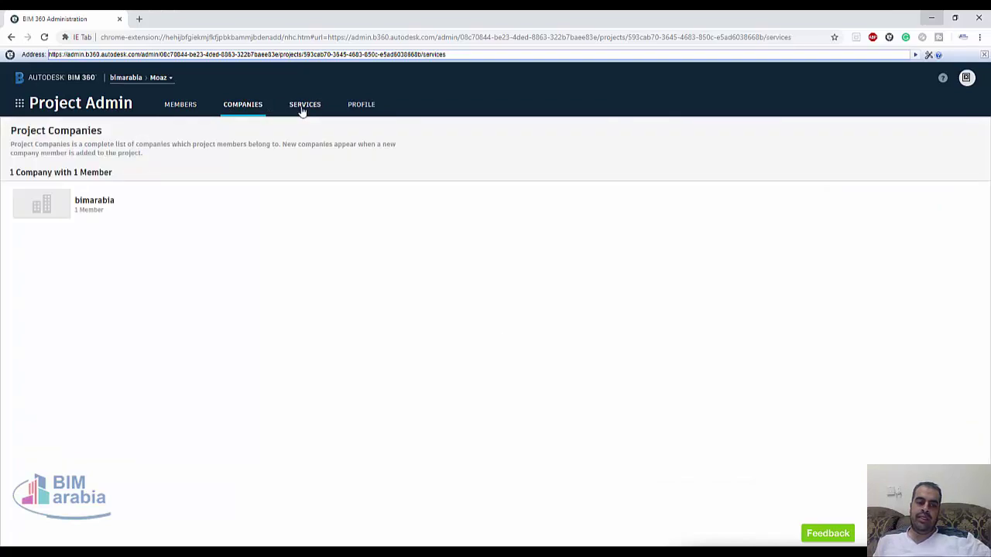